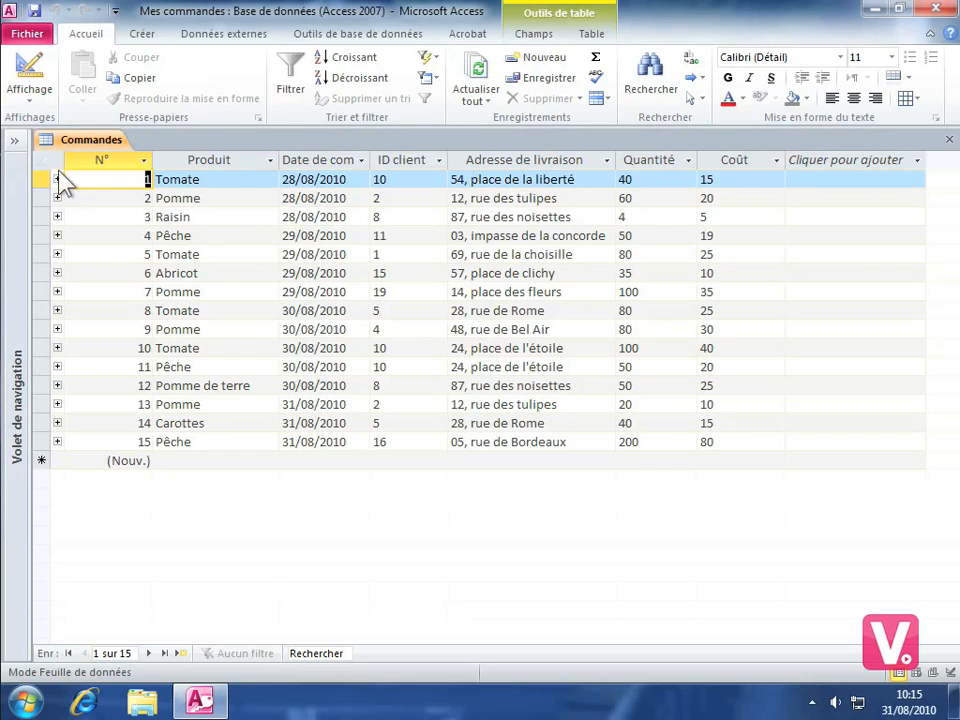
Open the Commandes table in Design view and set the Date de commande field's data type to Date/Heure.
click(30, 72)
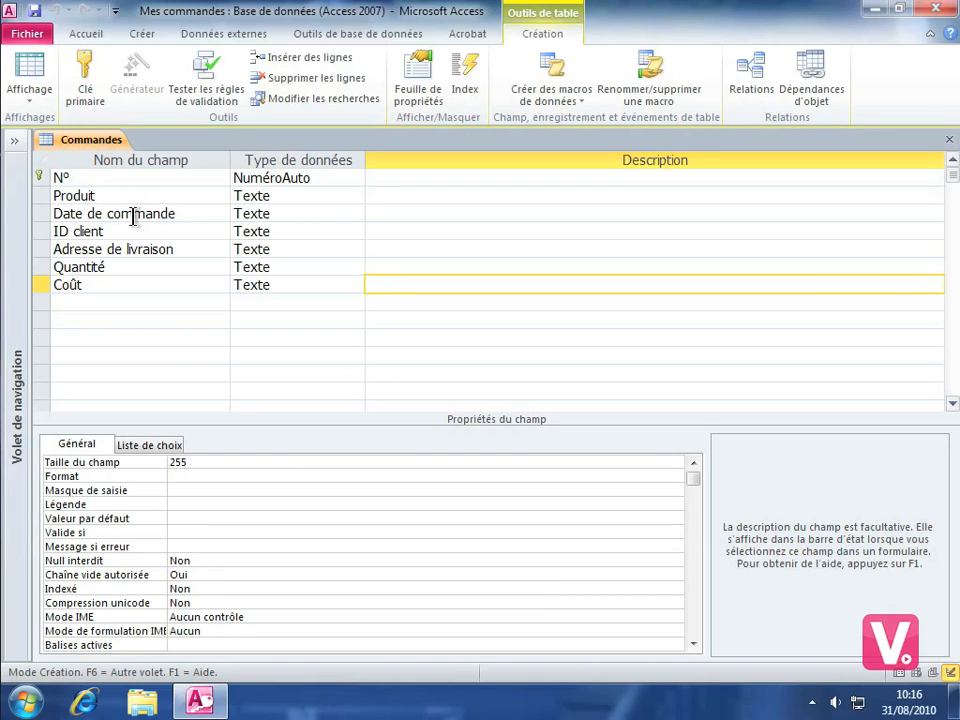
click(283, 212)
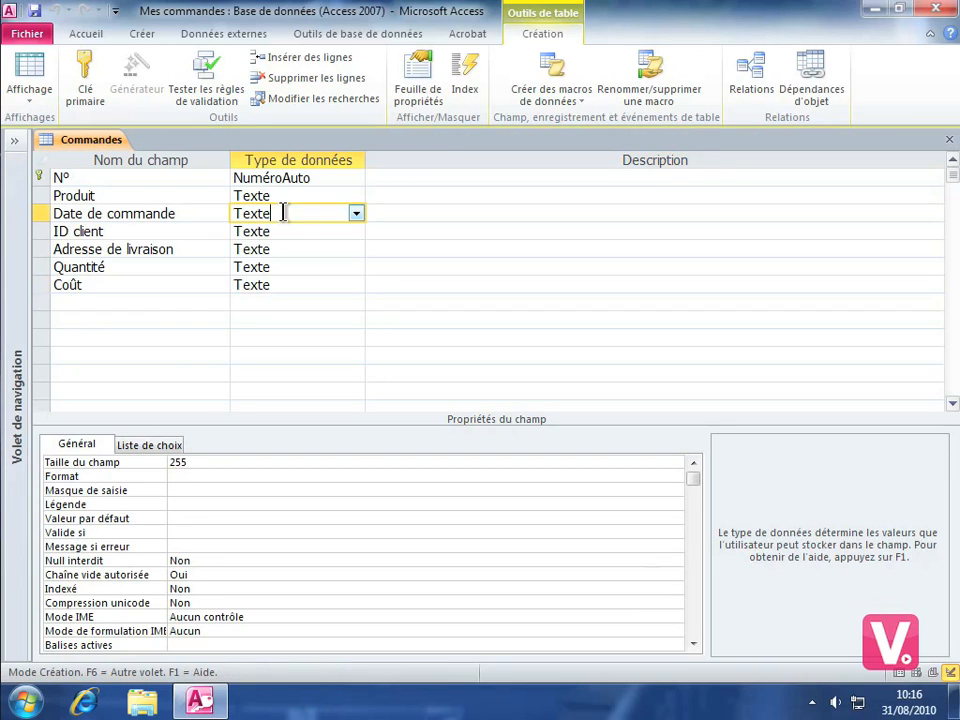
click(356, 214)
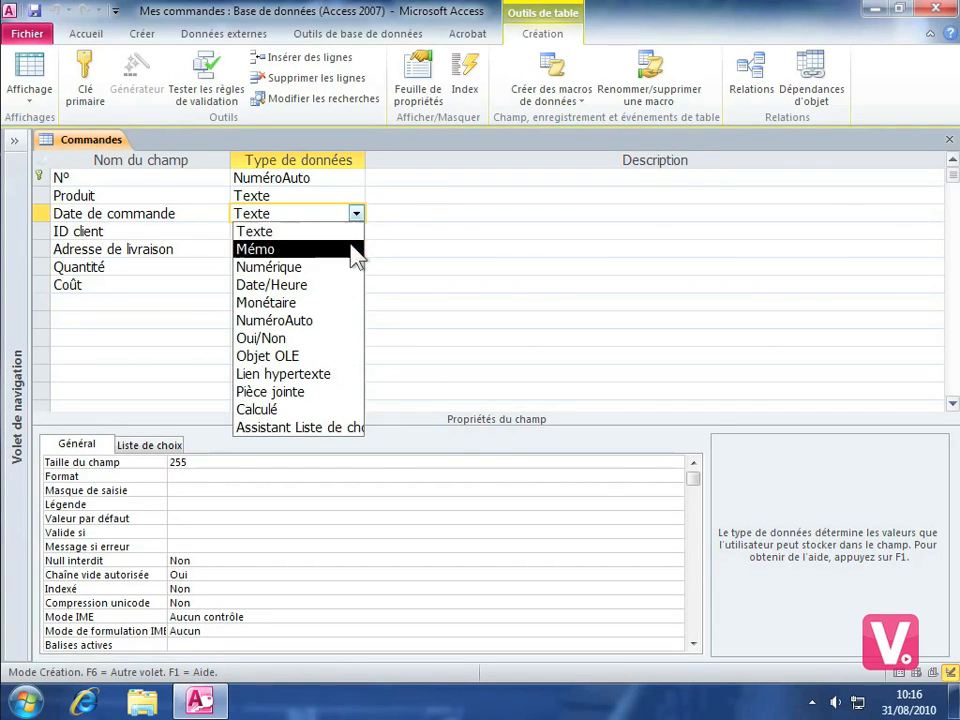
click(260, 287)
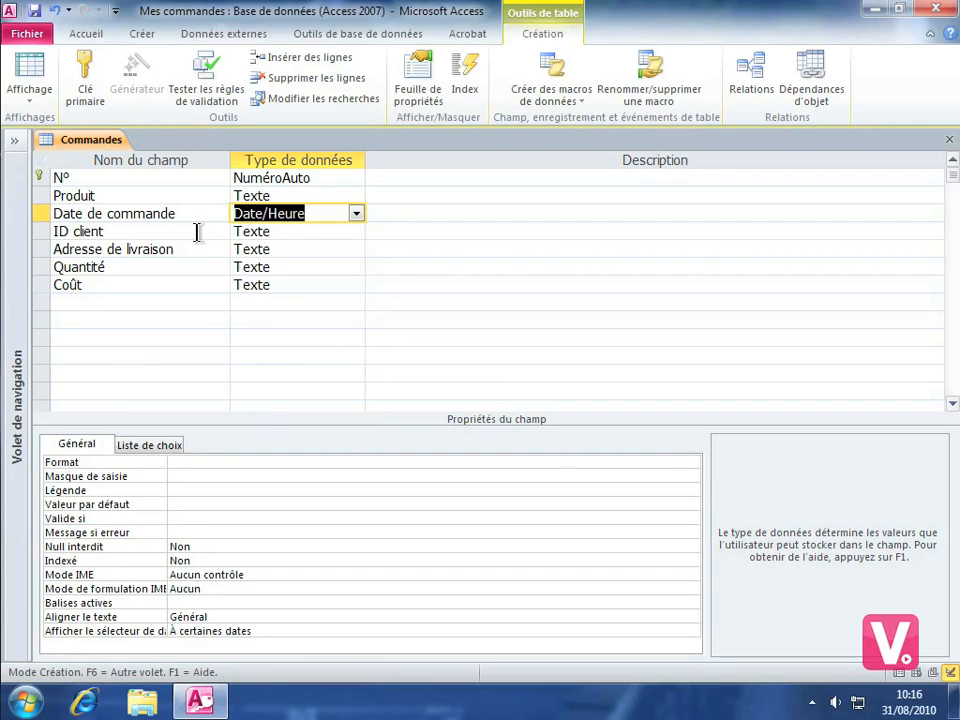
Set the data type of both the ID client and Quantité fields to Numérique.
click(283, 231)
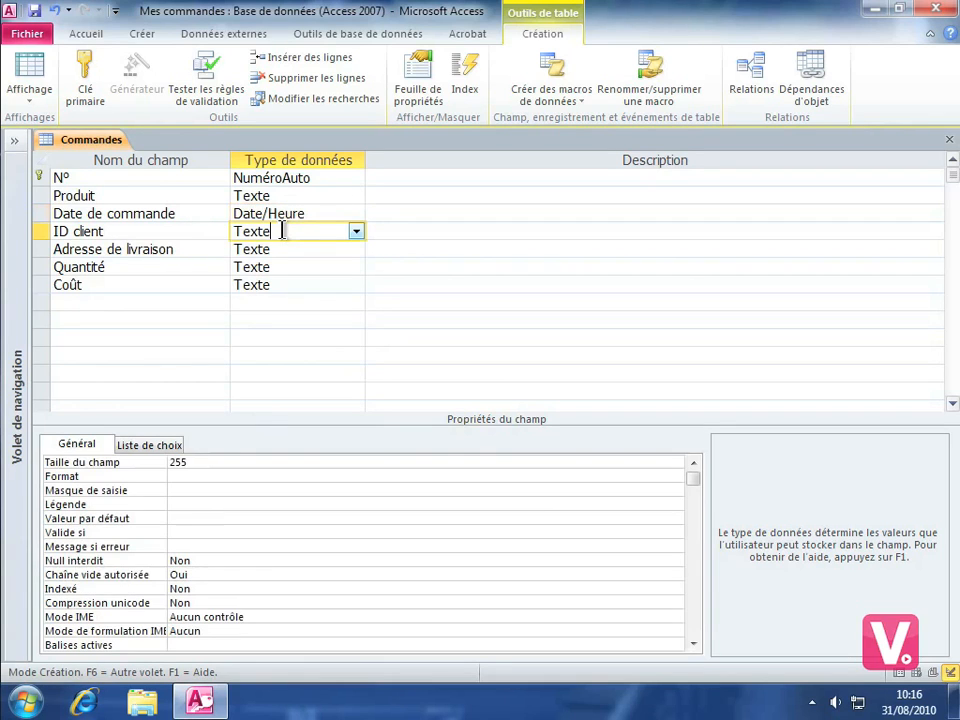
click(355, 232)
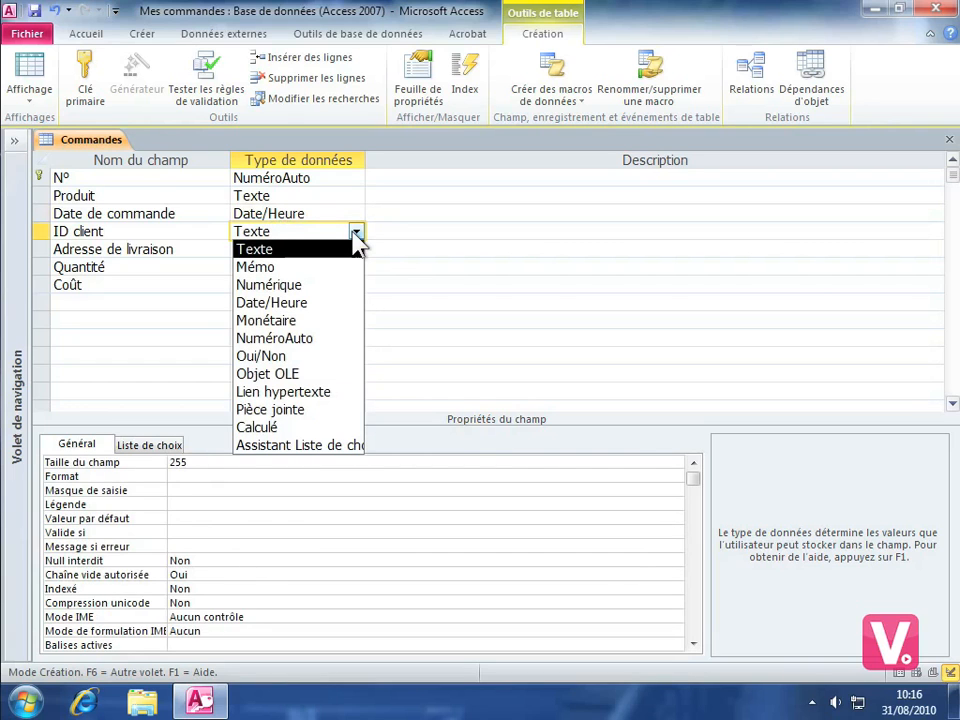
click(277, 284)
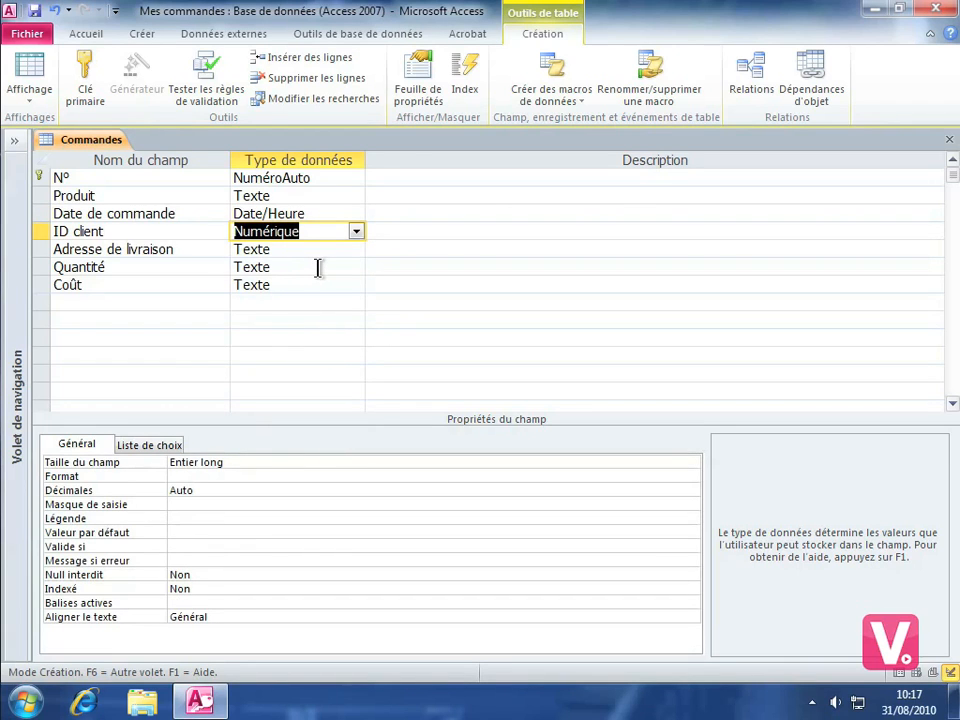
click(318, 268)
click(356, 268)
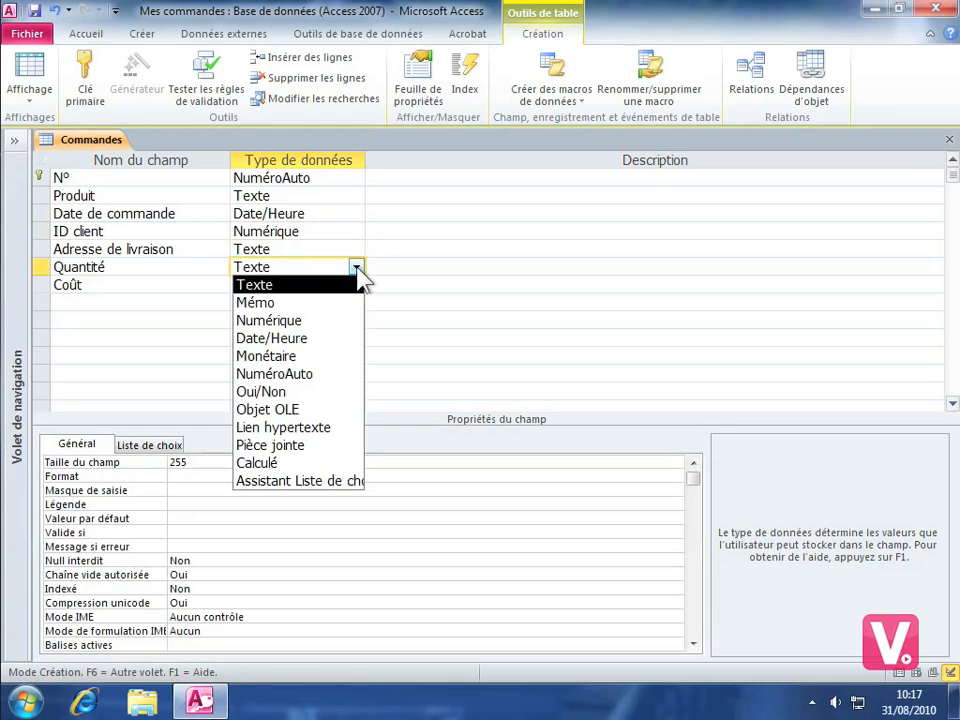
click(318, 322)
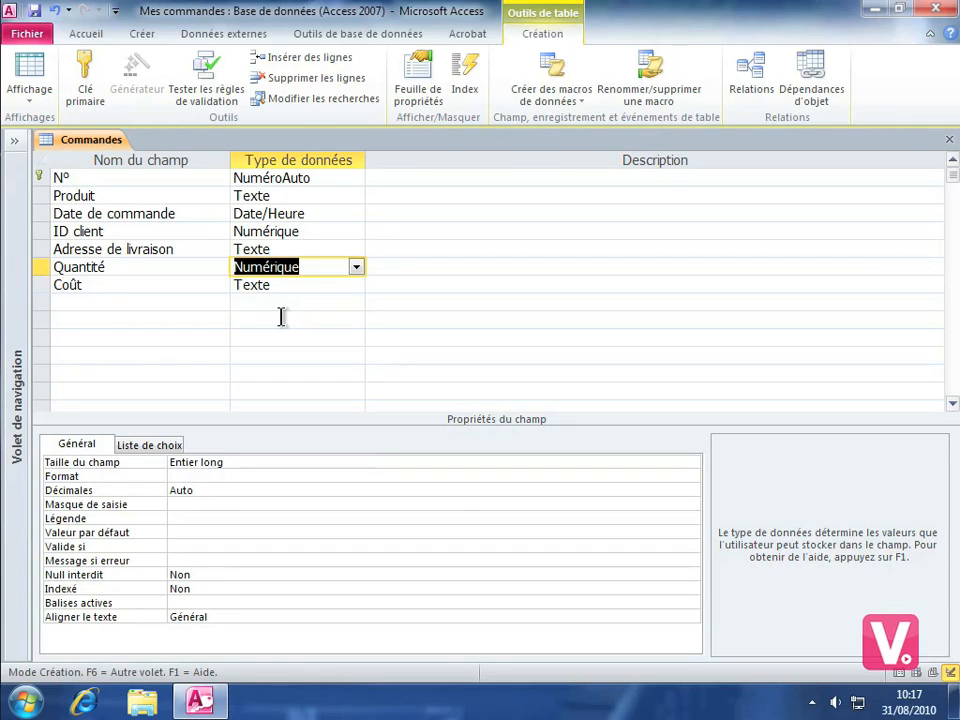
Set the Coût field's data type to Monétaire.
click(309, 286)
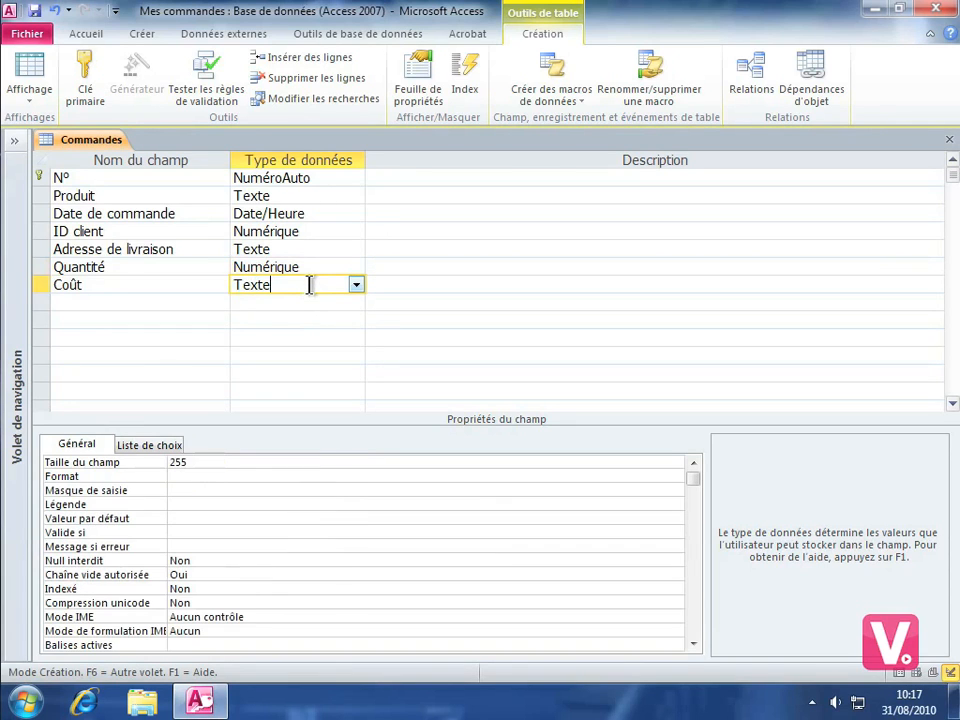
click(355, 285)
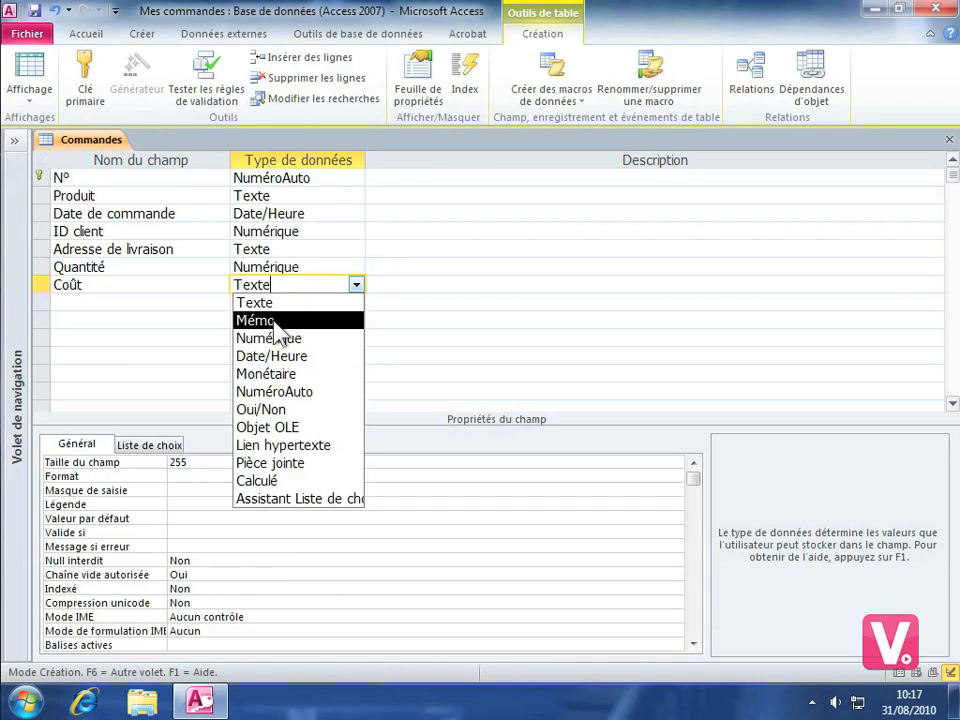
click(249, 372)
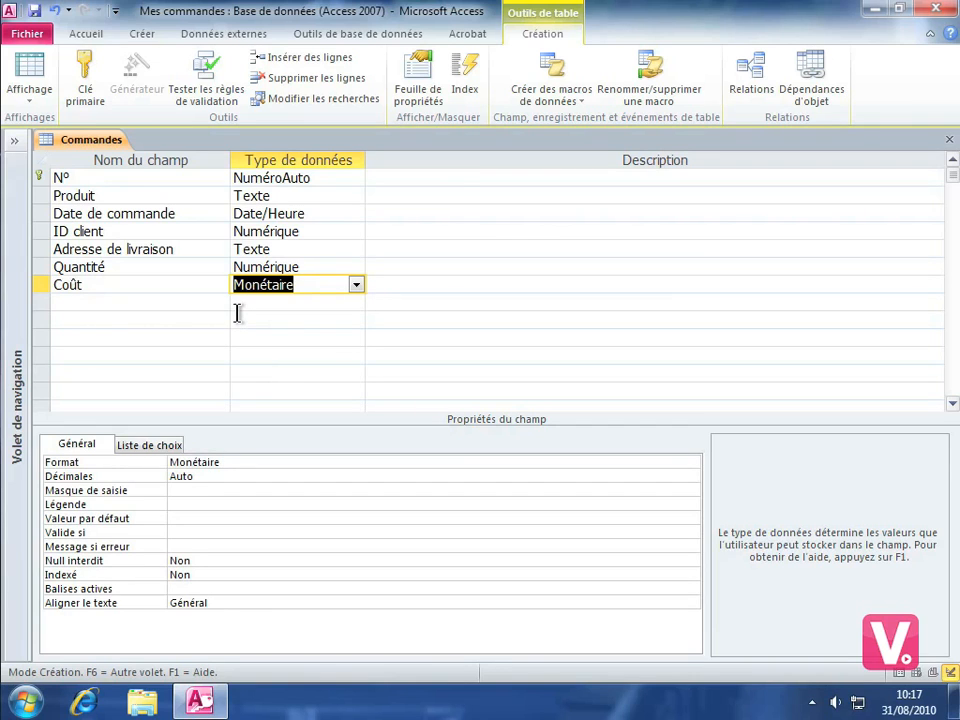
Try to set the Produit field's size (Taille du champ) to 40.
click(278, 196)
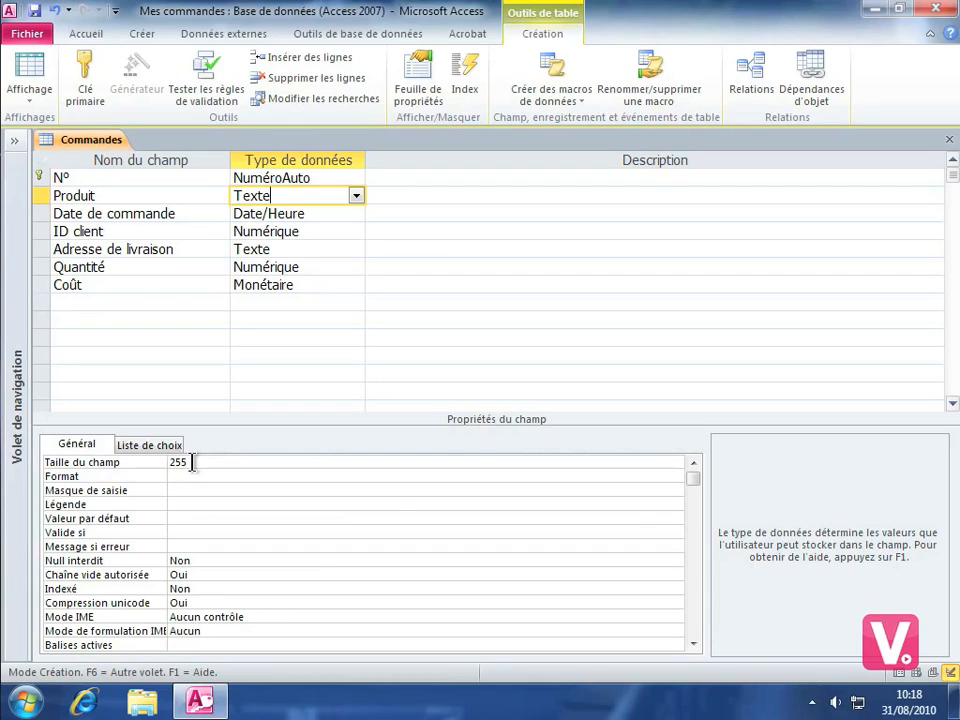
drag(192, 462, 175, 464)
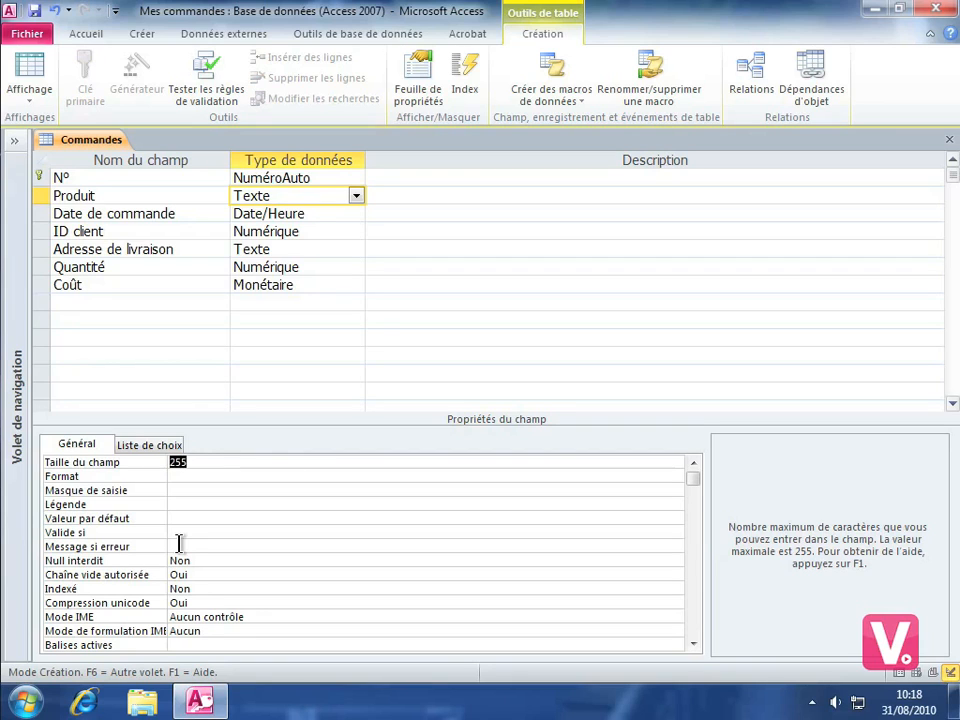
text(40)
click(198, 477)
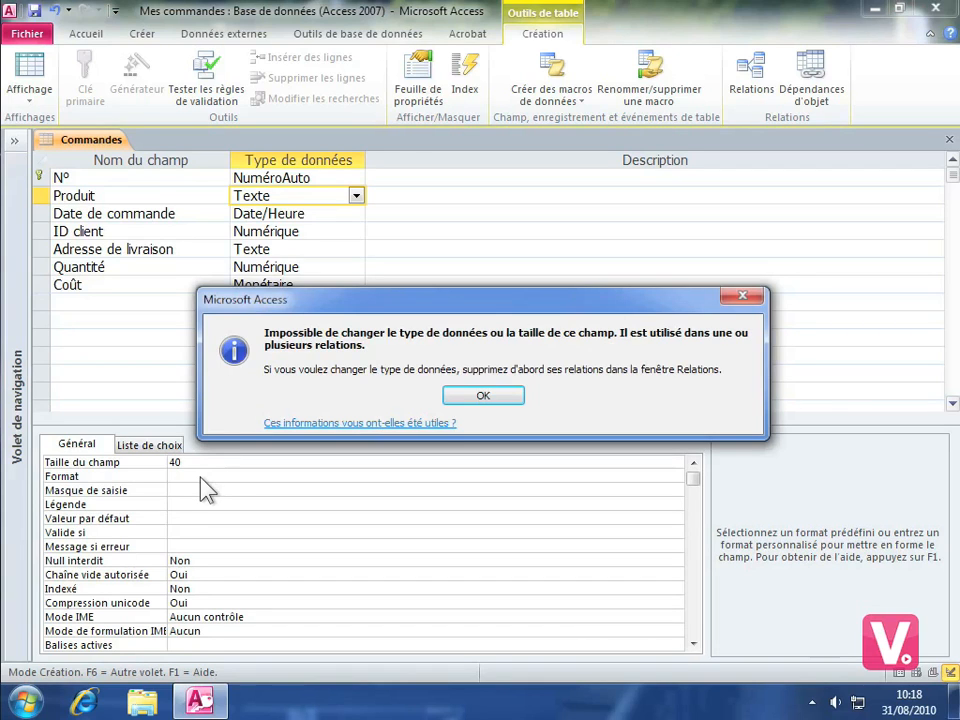
click(500, 395)
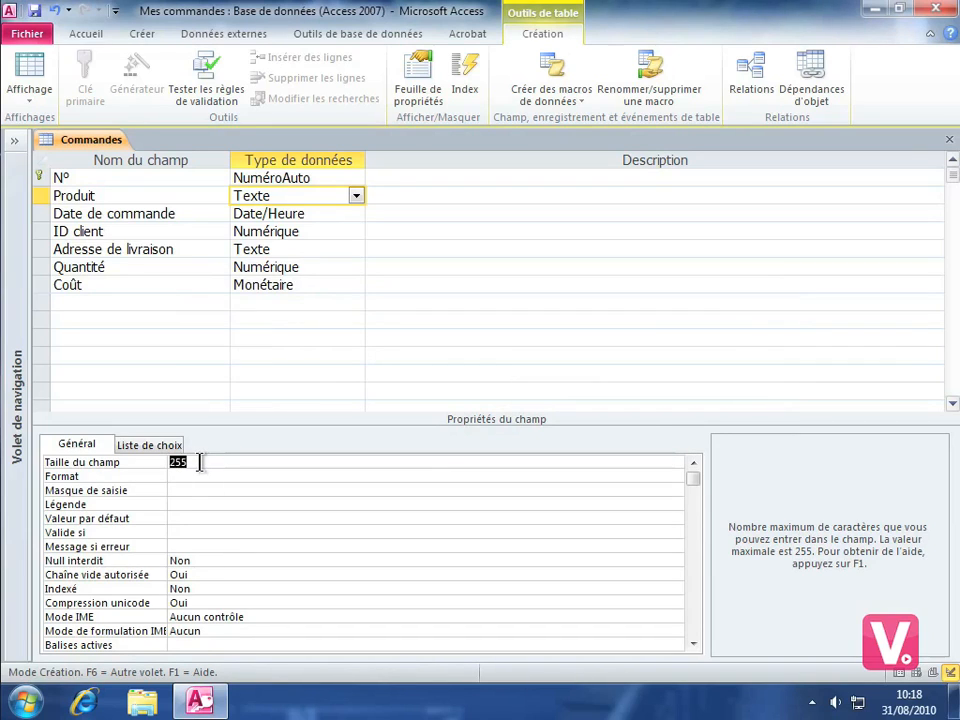
View the expression builder for the Produit field's validation rule (Valide si) and dismiss it without entering an expression.
click(183, 533)
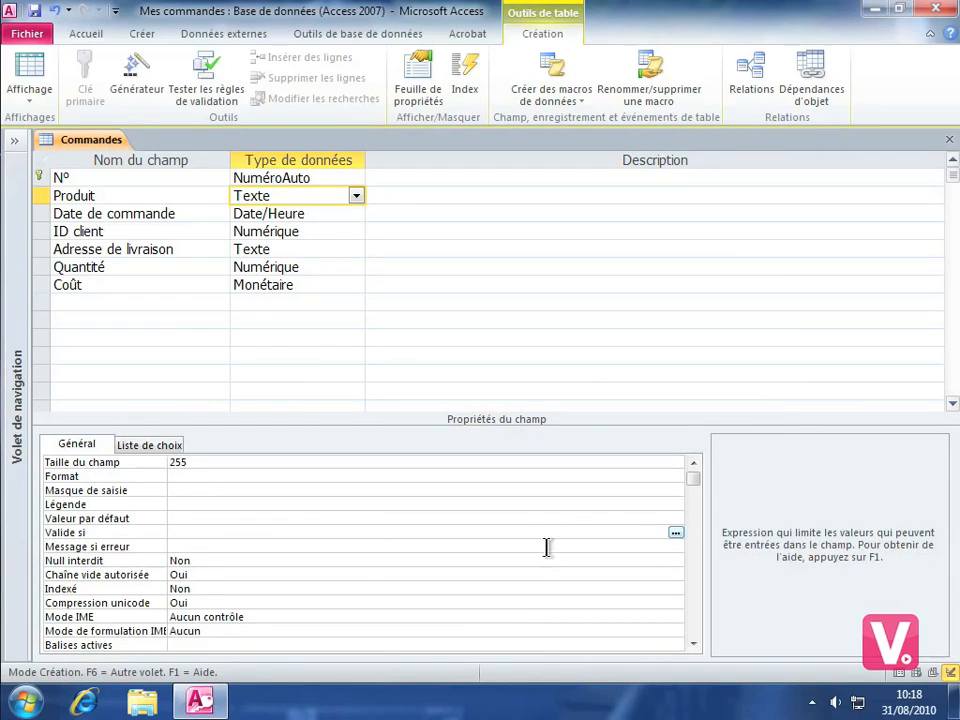
click(675, 533)
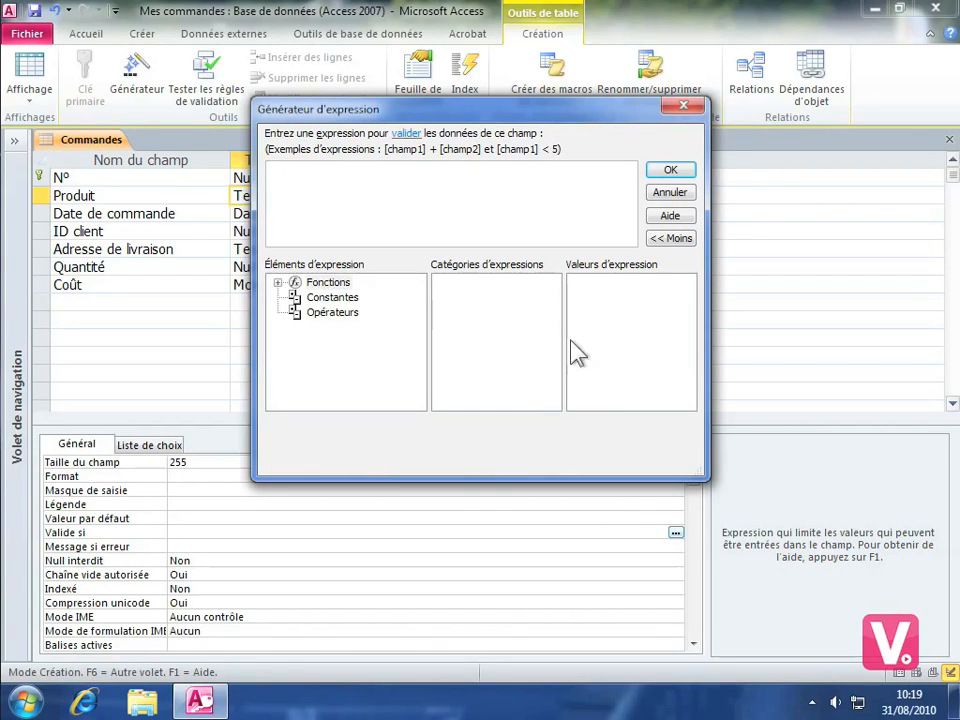
click(670, 192)
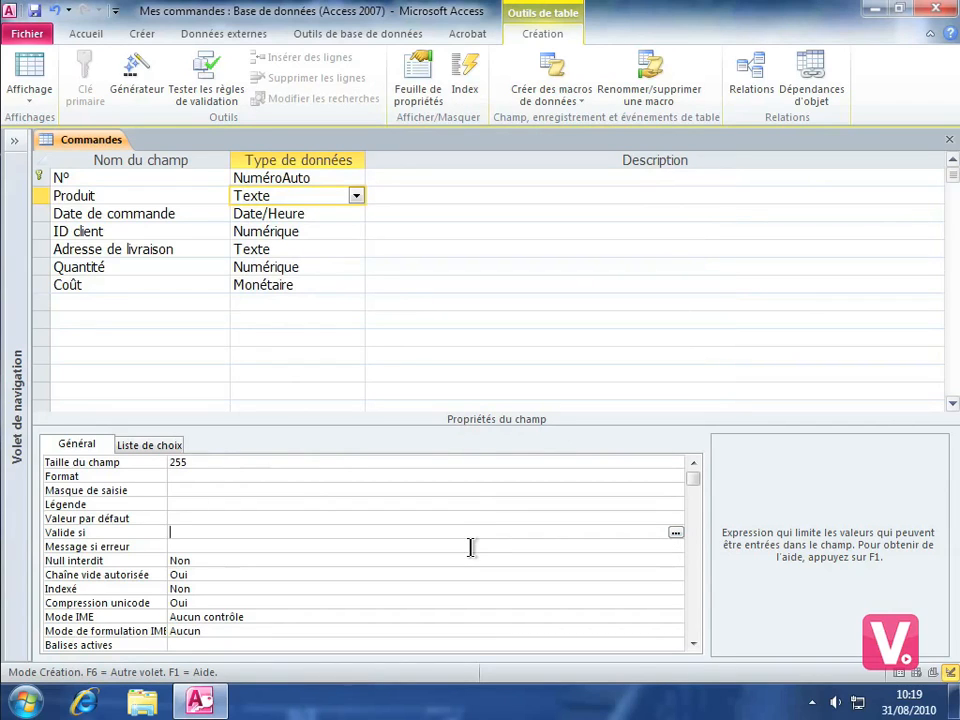
Set the Produit field's Indexé property to Oui - Sans doublons.
click(254, 589)
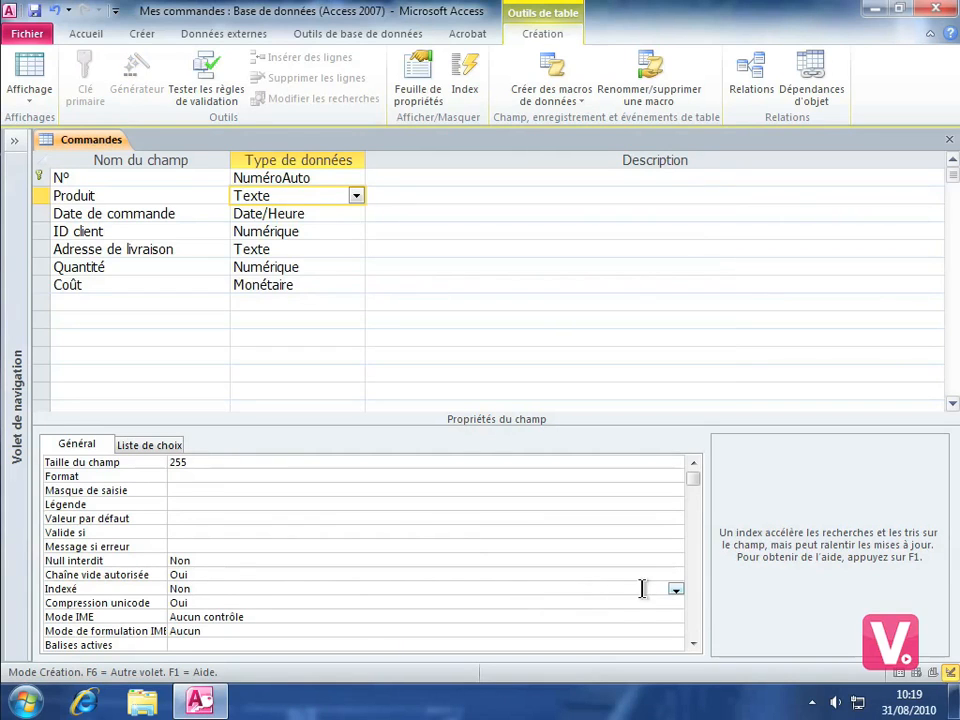
click(676, 590)
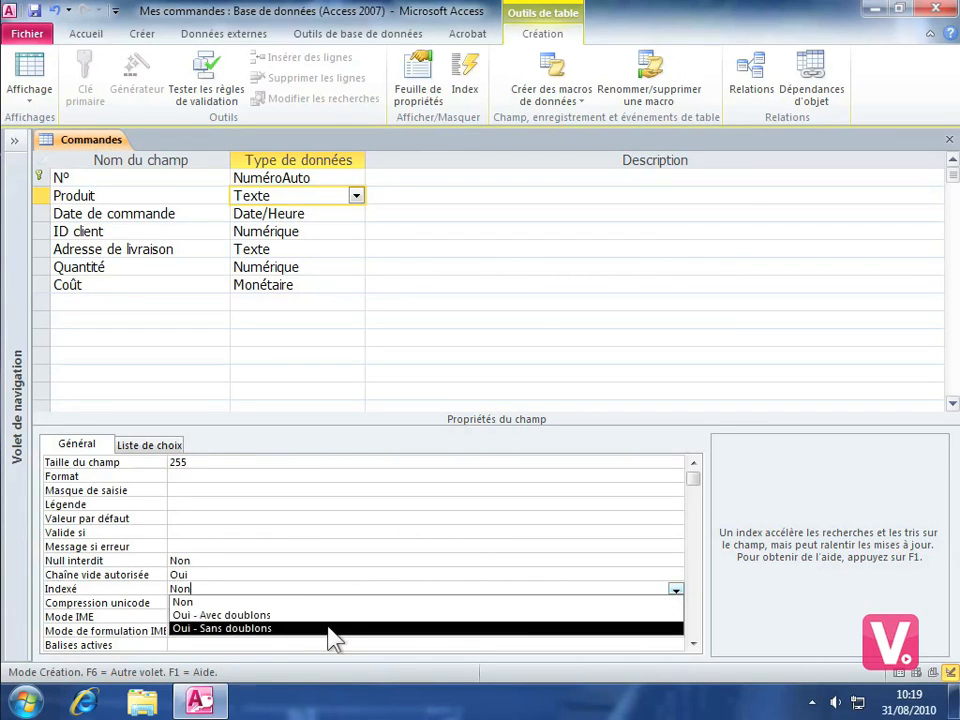
click(195, 630)
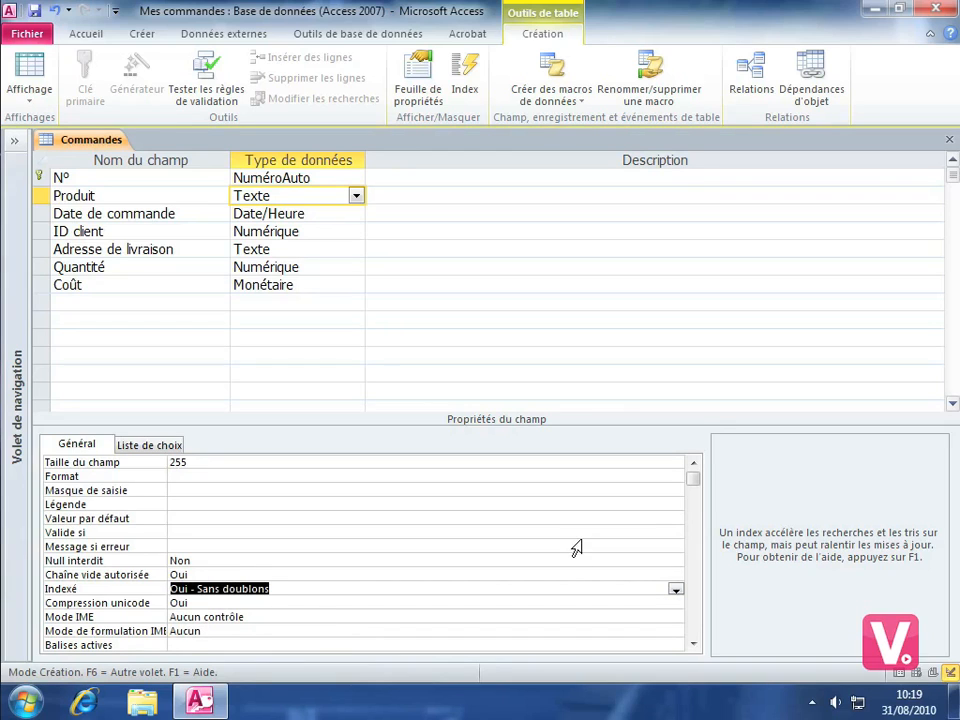
Set the Produit field's text alignment (Aligner le texte) to Centre.
click(693, 643)
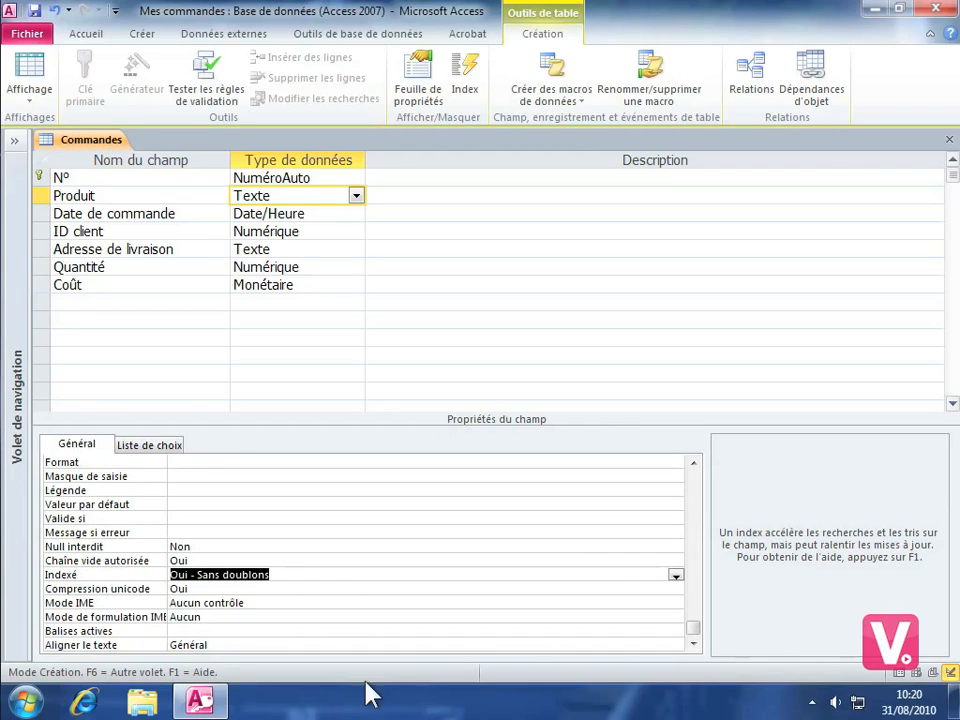
click(311, 644)
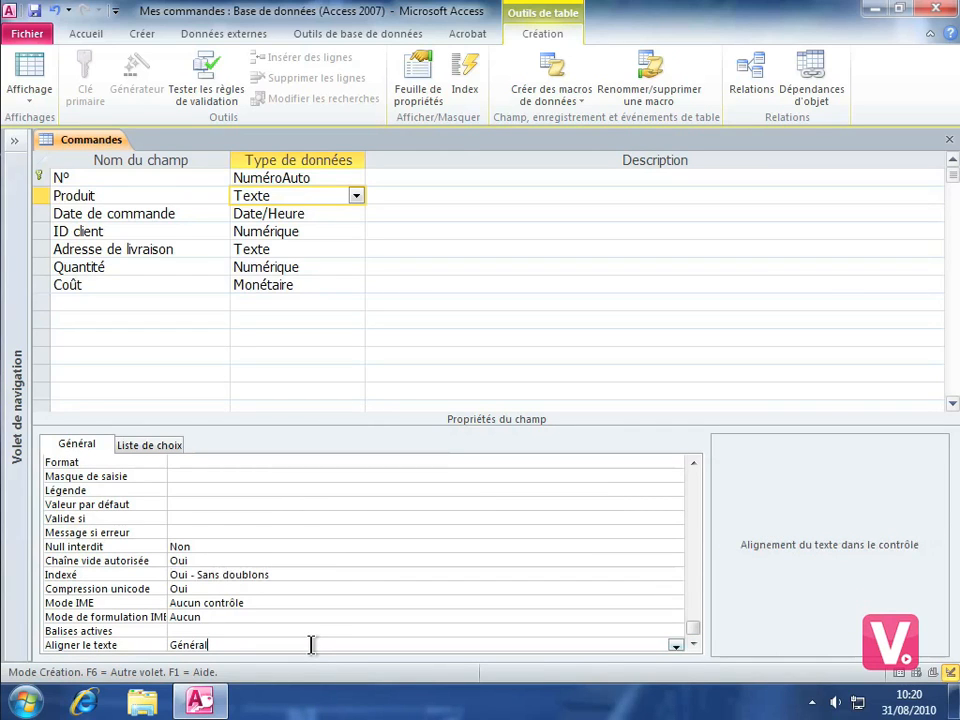
click(676, 647)
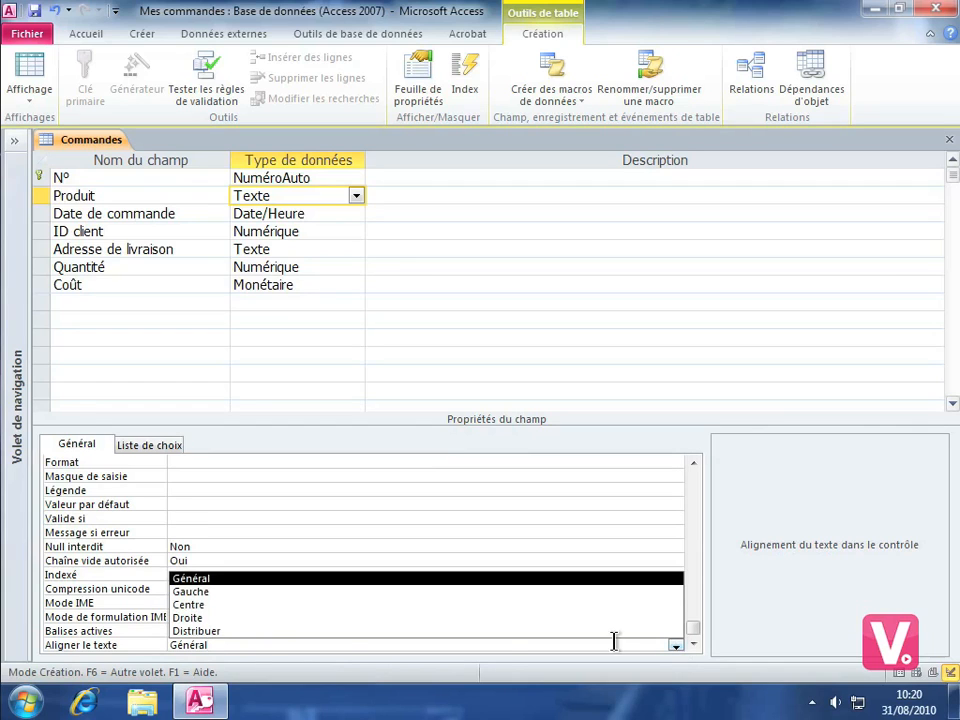
click(190, 605)
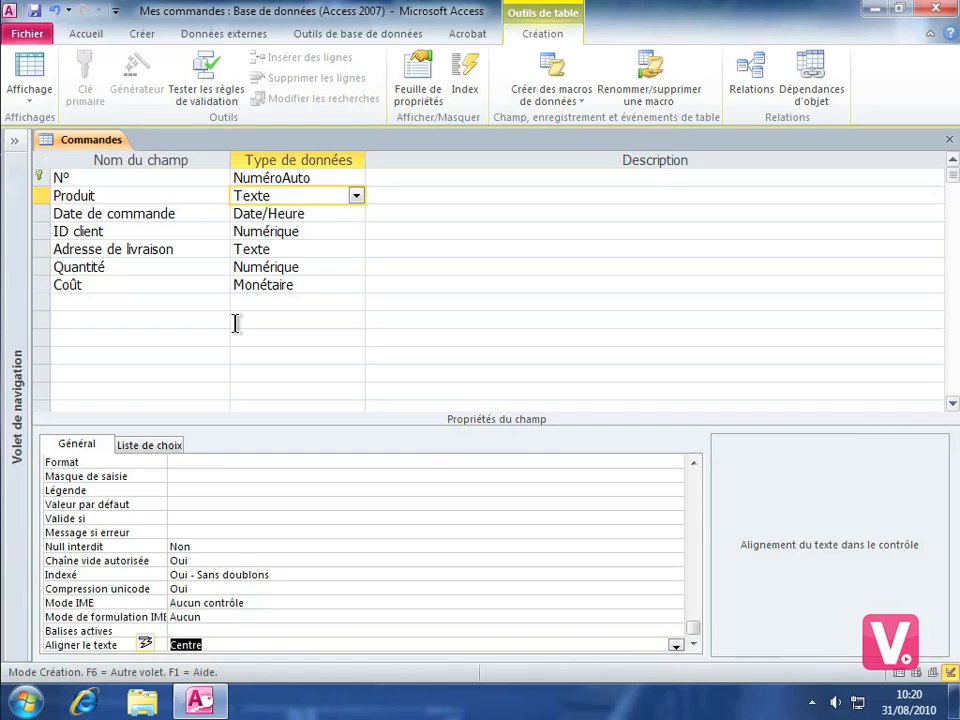
Try to switch the Commandes table to Datasheet view, saving the design changes and accepting possible data loss.
click(278, 232)
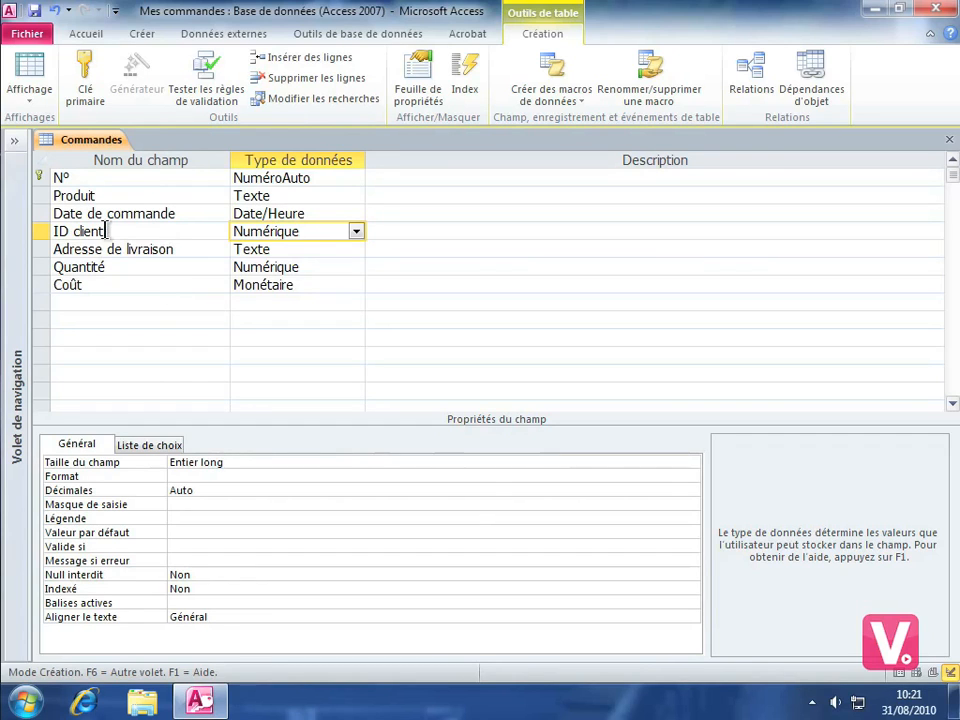
click(20, 60)
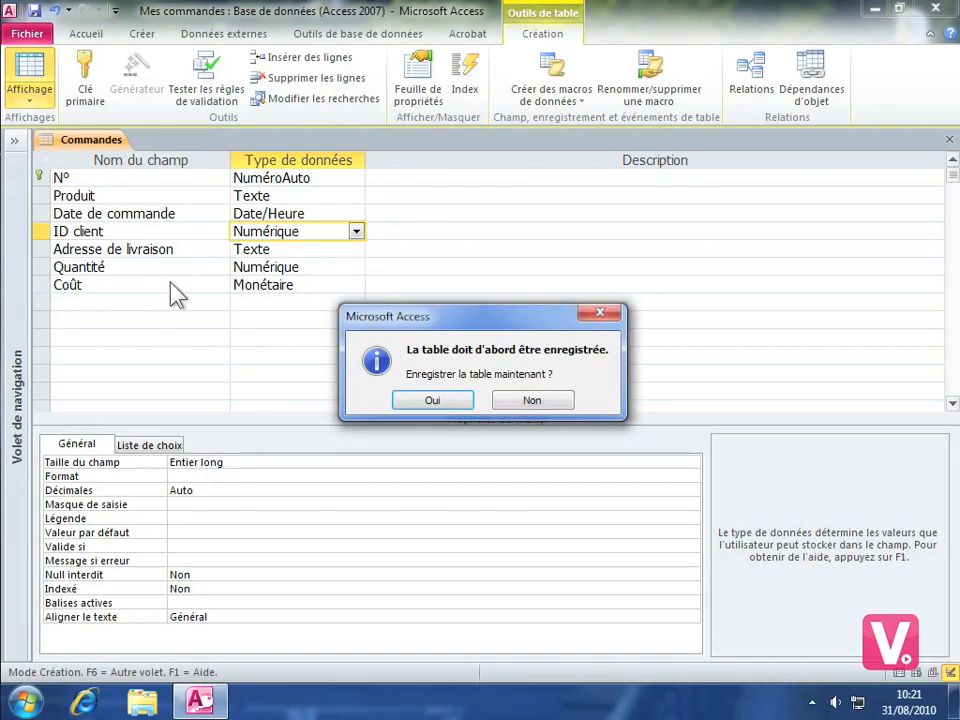
click(450, 405)
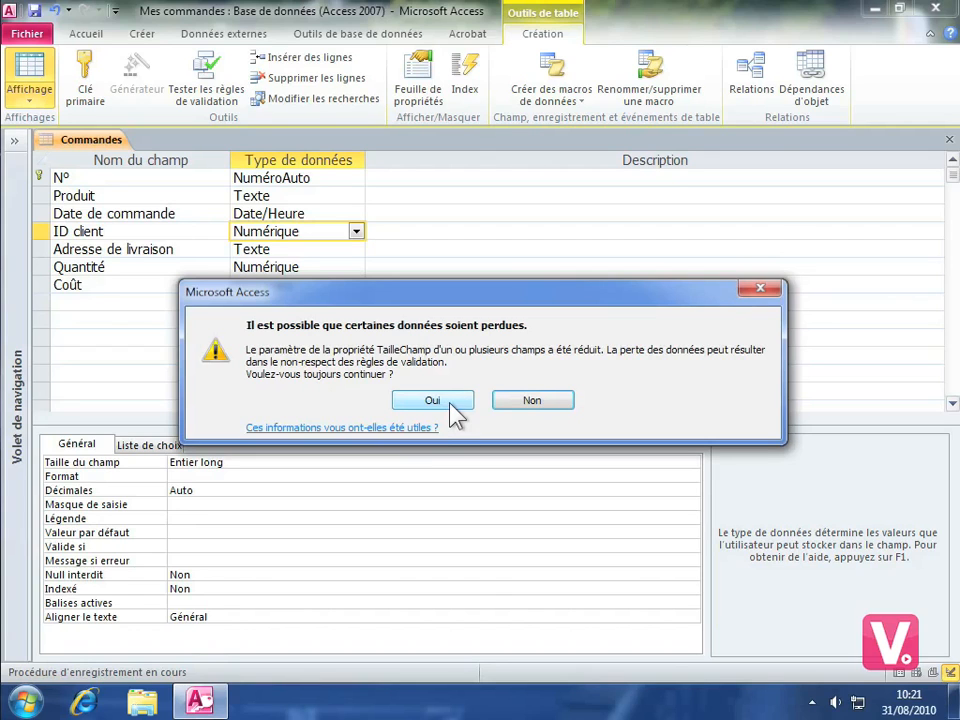
click(443, 402)
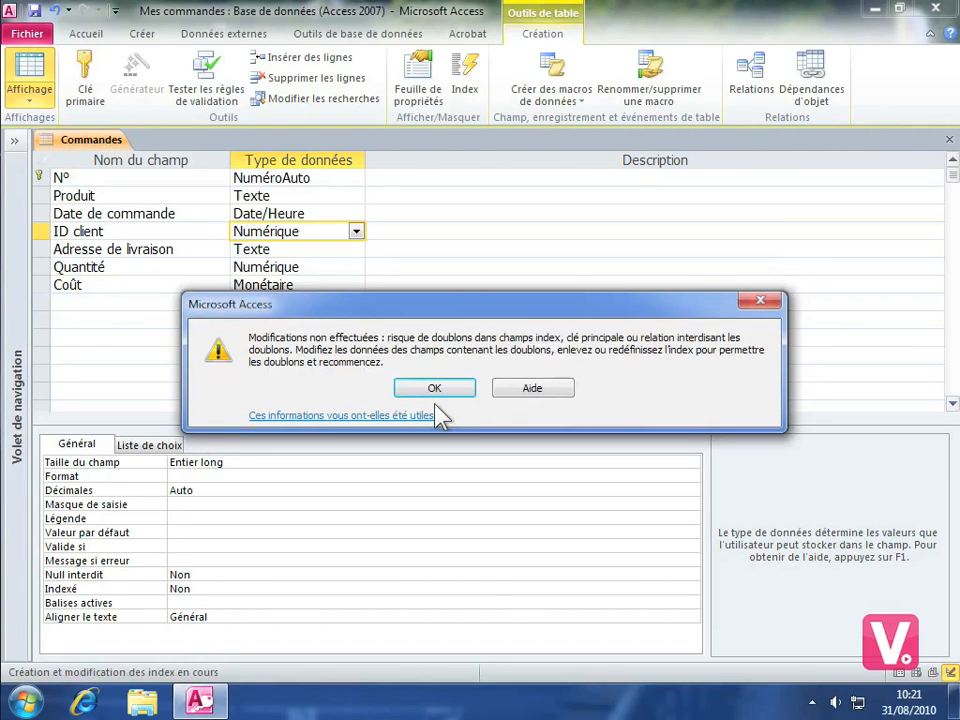
click(459, 391)
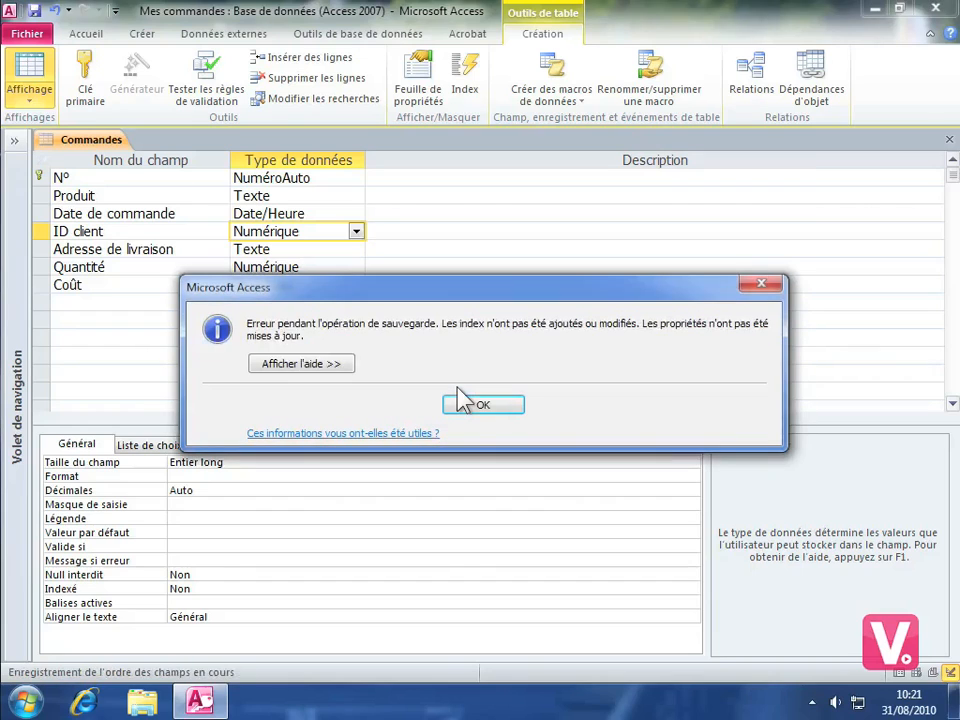
click(480, 410)
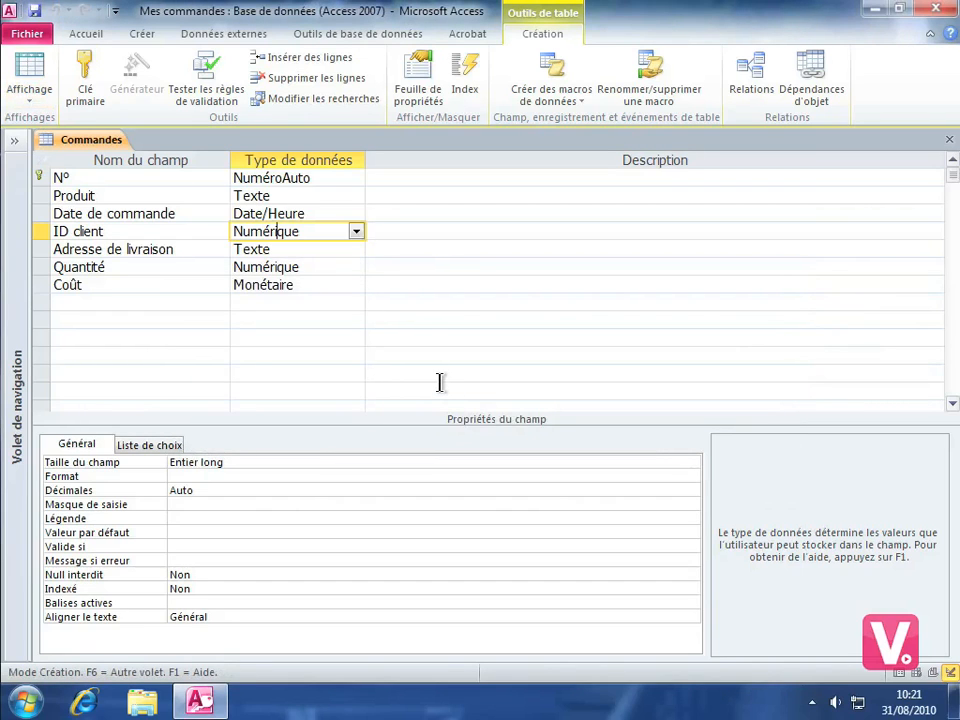
Set the Produit field's Indexé property to Non.
click(277, 195)
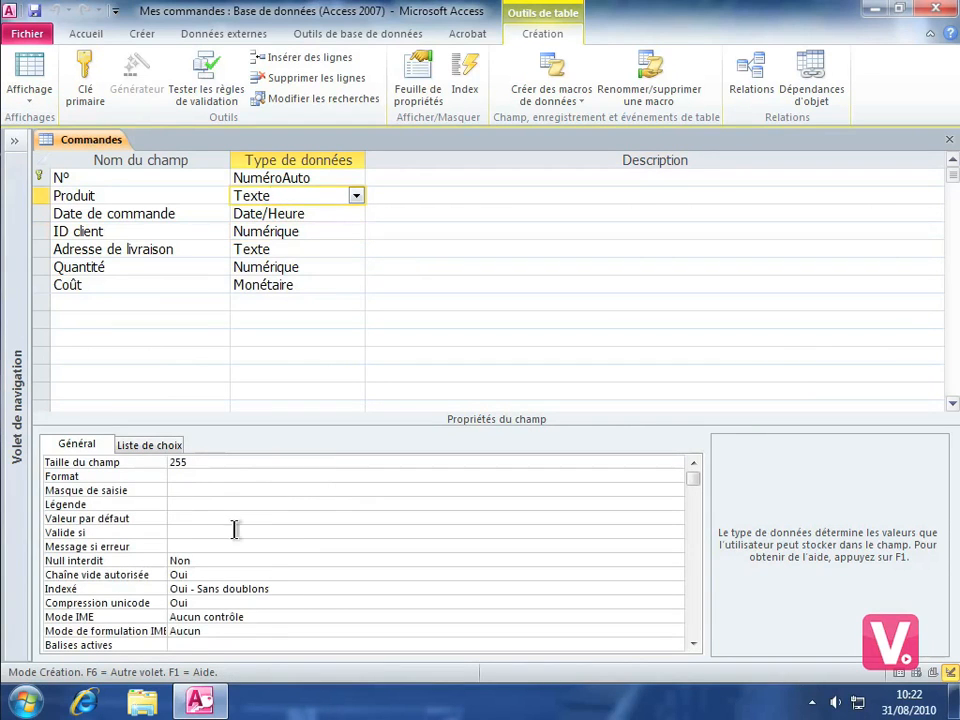
click(338, 592)
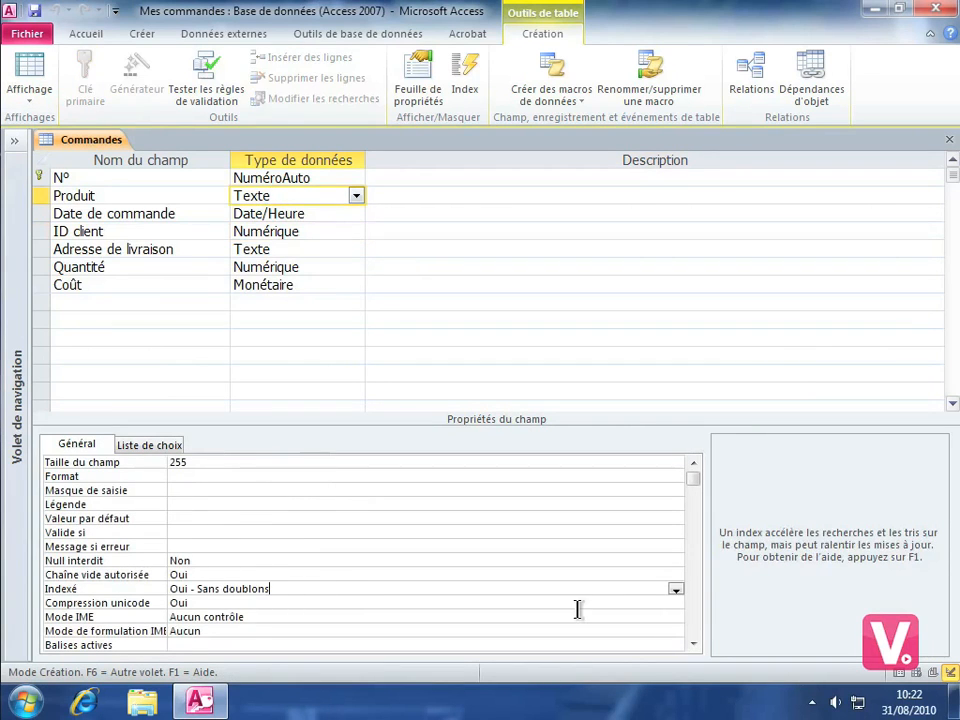
click(676, 591)
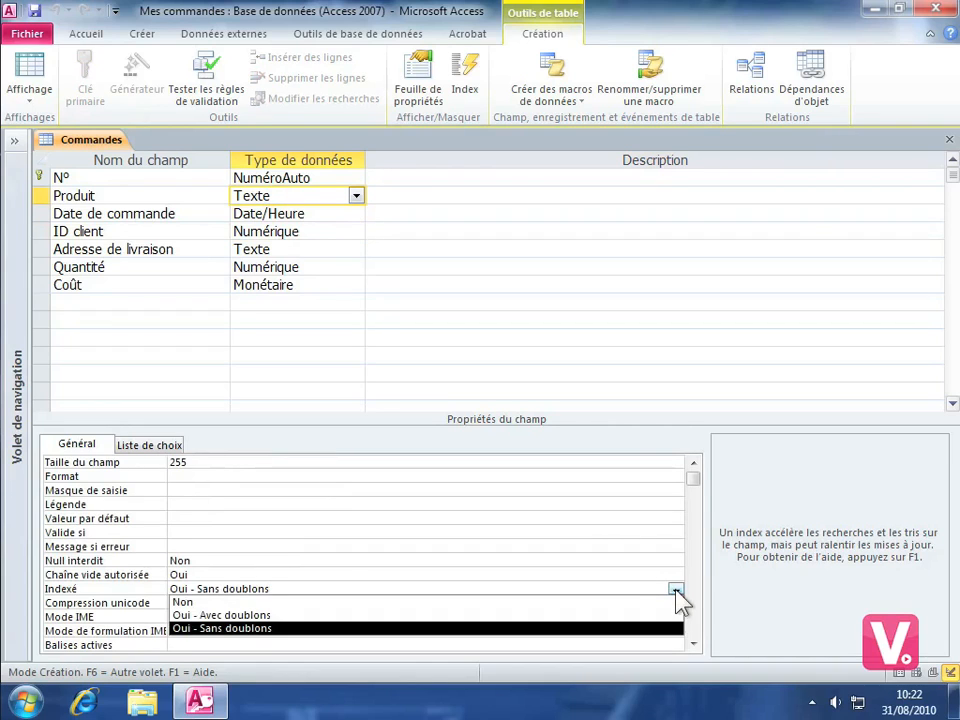
click(622, 603)
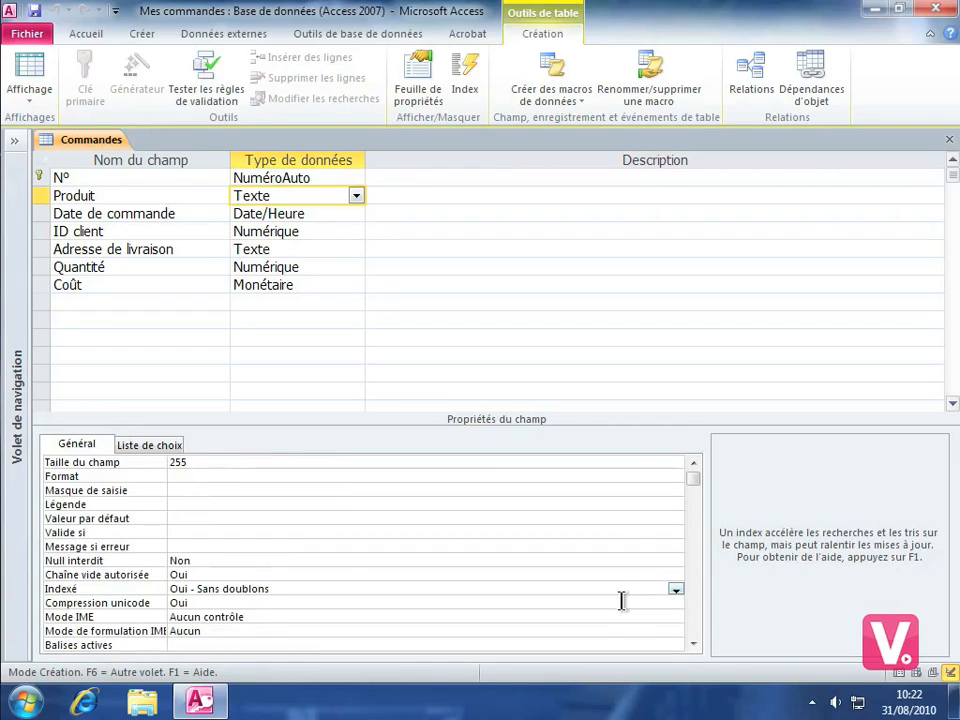
Set the Produit field's text alignment (Aligner le texte) to Général.
click(694, 643)
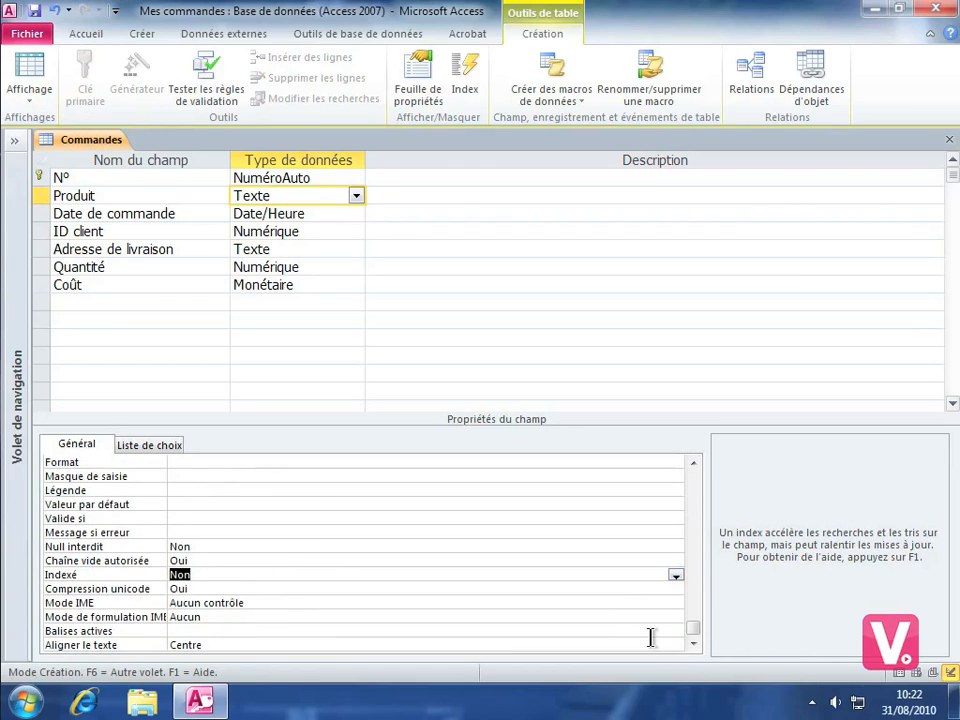
click(648, 644)
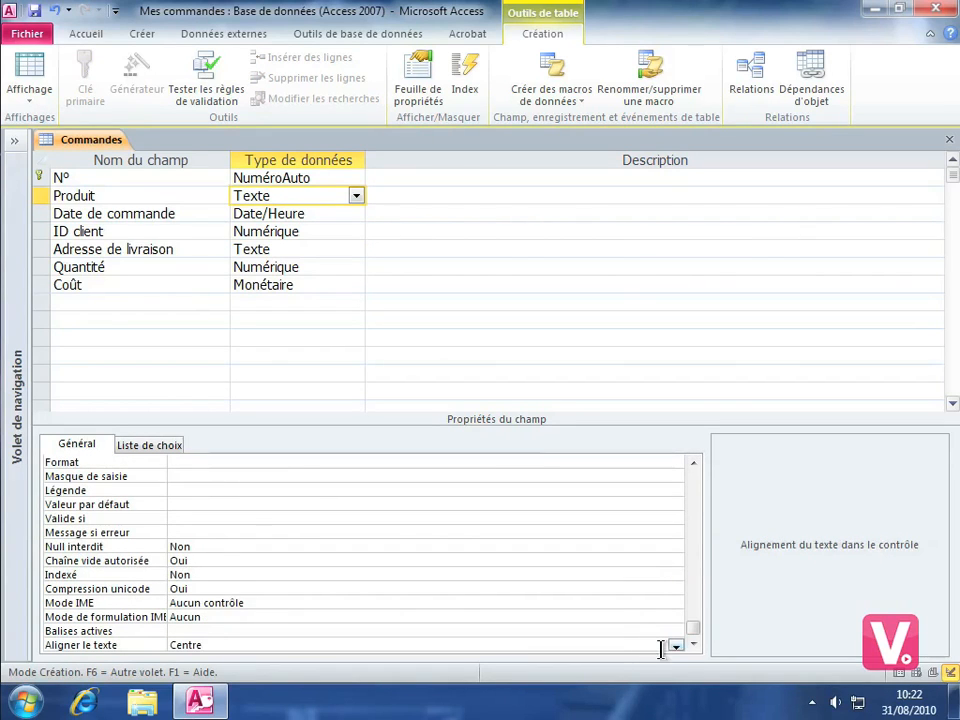
click(676, 646)
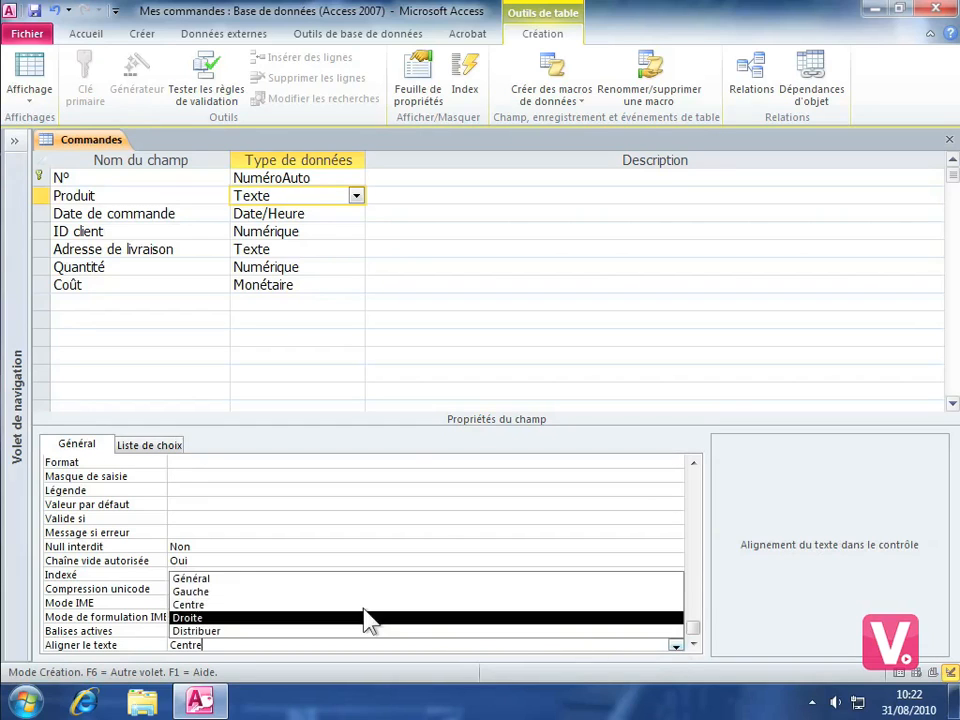
click(307, 581)
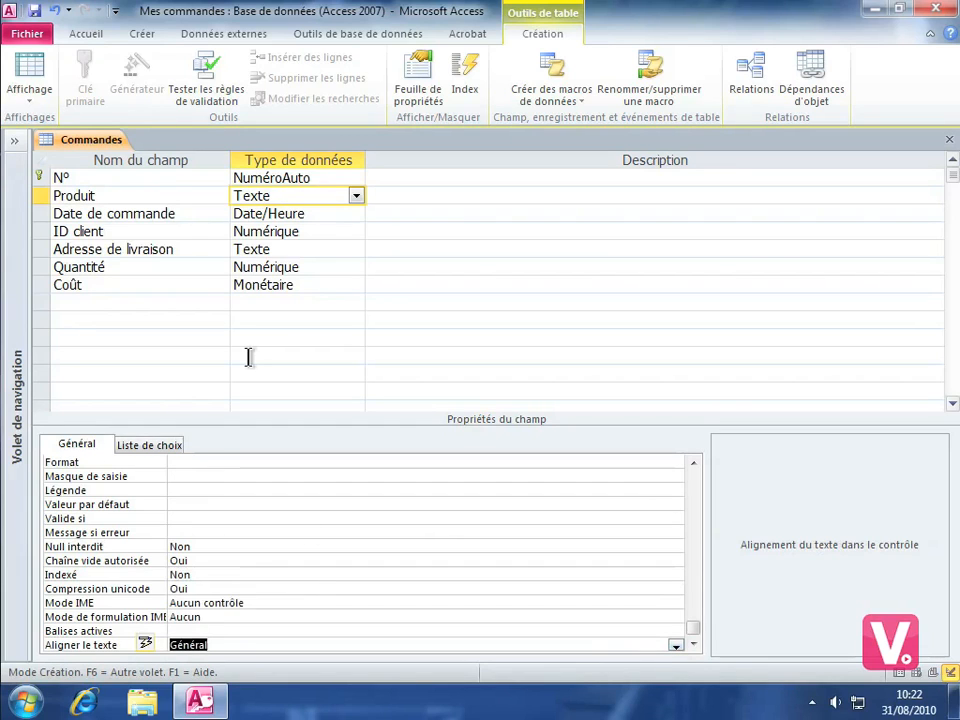
Switch the Commandes table to Datasheet view, saving the design changes.
click(27, 70)
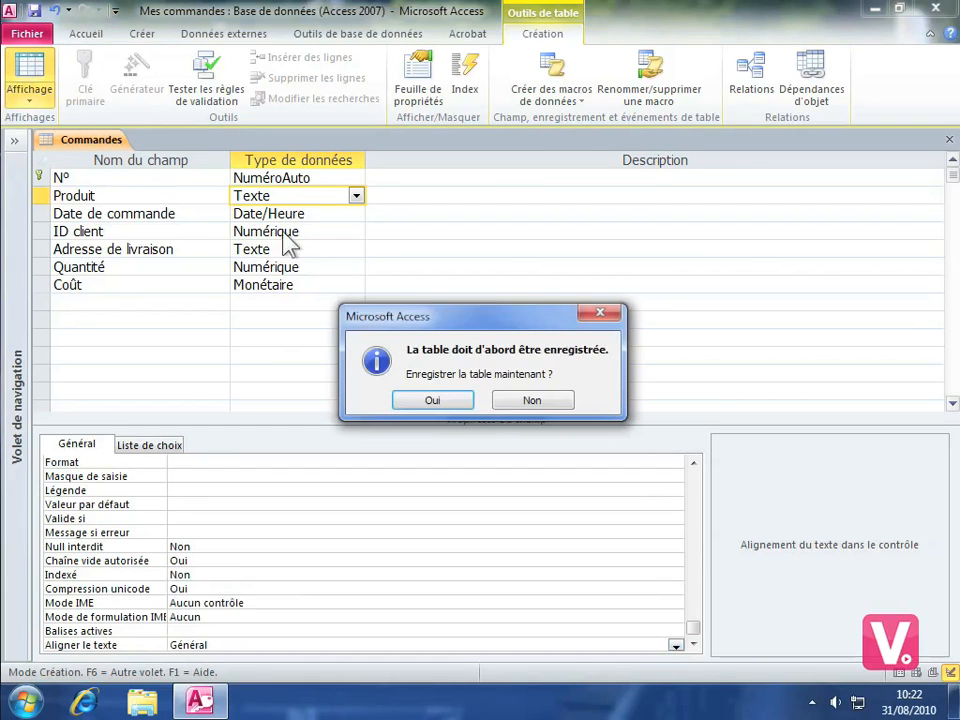
click(432, 400)
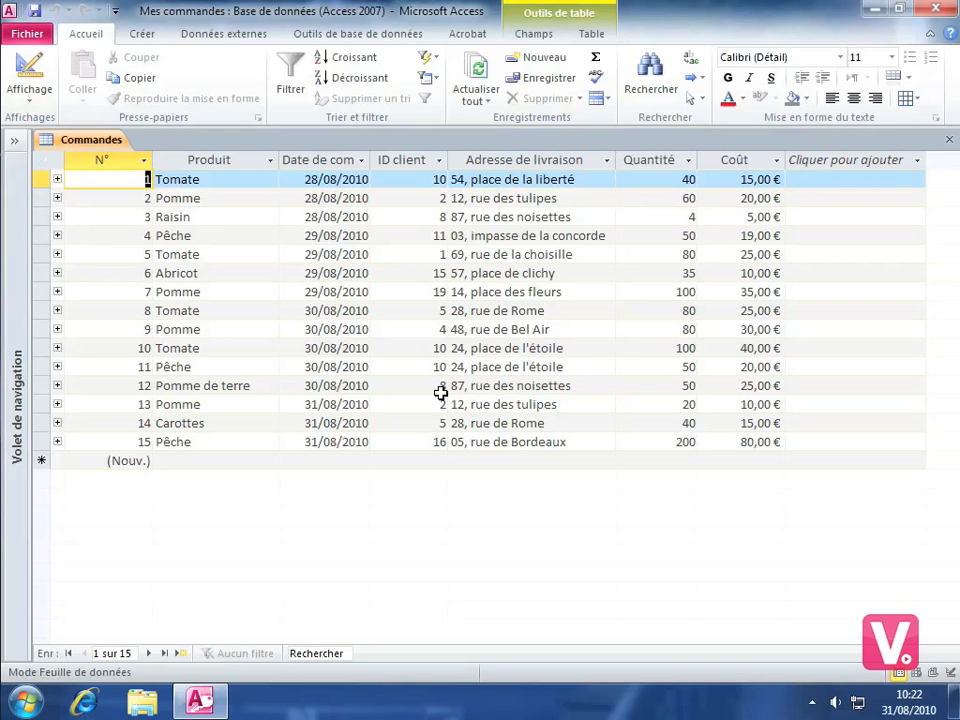